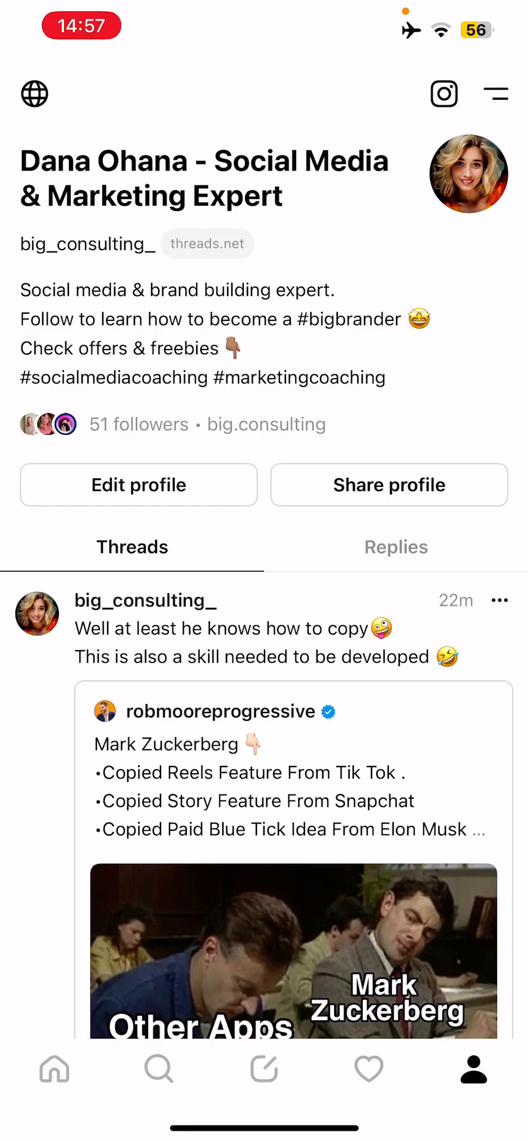
Step: Scroll down through the profile's Threads posts and back up to the header
{"action": "scroll", "coordinate": [264, 594], "scroll_direction": "down", "scroll_amount": 5}
{"action": "scroll", "coordinate": [264, 594], "scroll_direction": "down", "scroll_amount": 10}
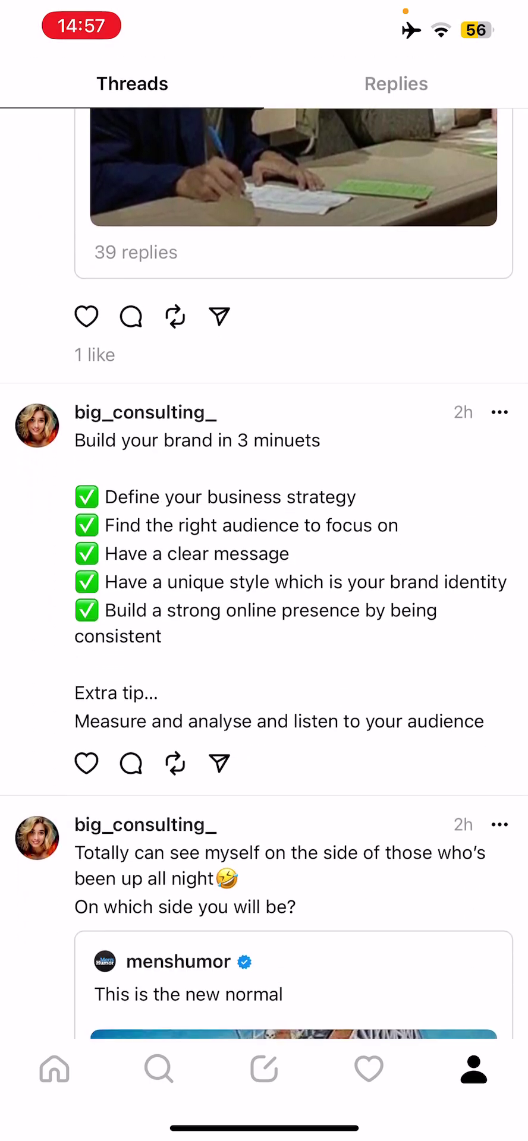
{"action": "scroll", "coordinate": [264, 595], "scroll_direction": "down", "scroll_amount": 5}
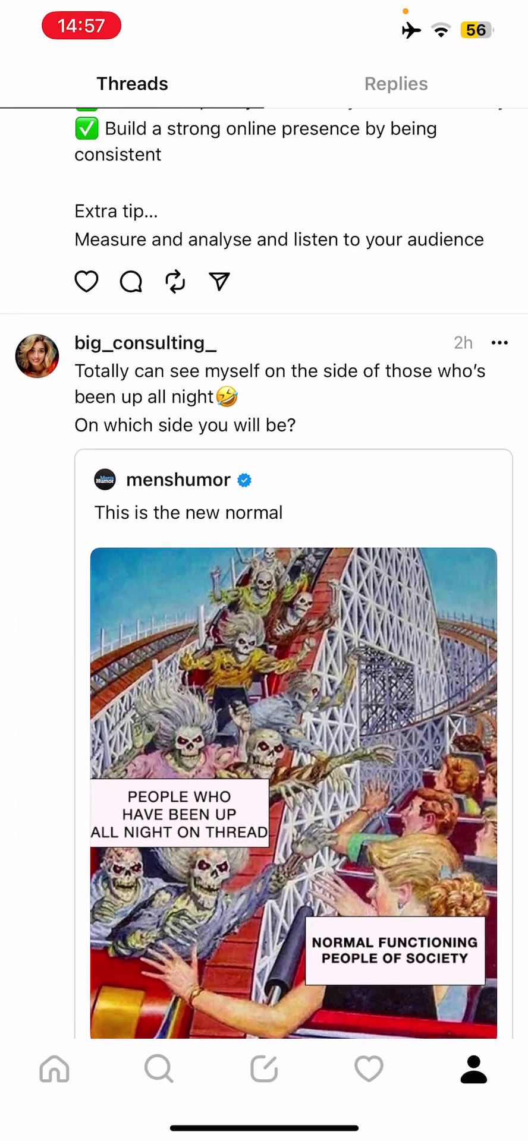
{"action": "scroll", "coordinate": [264, 571], "scroll_direction": "up", "scroll_amount": 10}
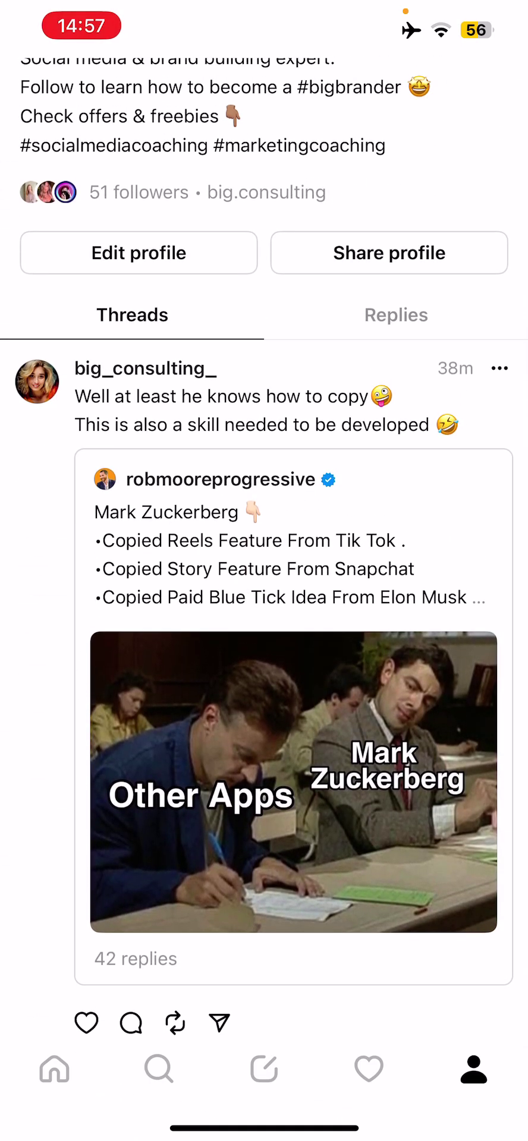
{"action": "scroll", "coordinate": [264, 535], "scroll_direction": "up", "scroll_amount": 5}
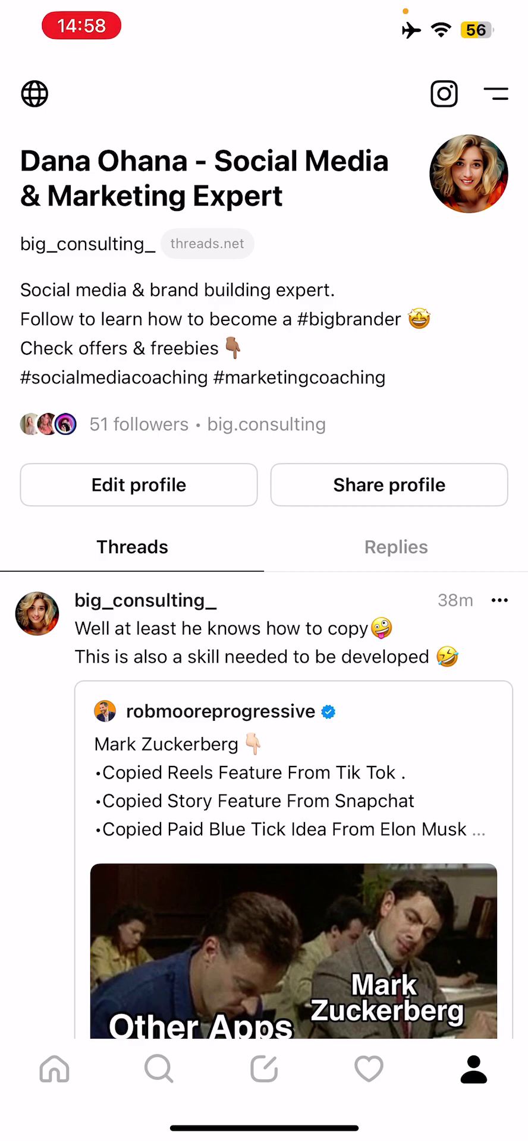
Step: Open the Edit profile sheet from the profile page
{"action": "left_click", "coordinate": [139, 485]}
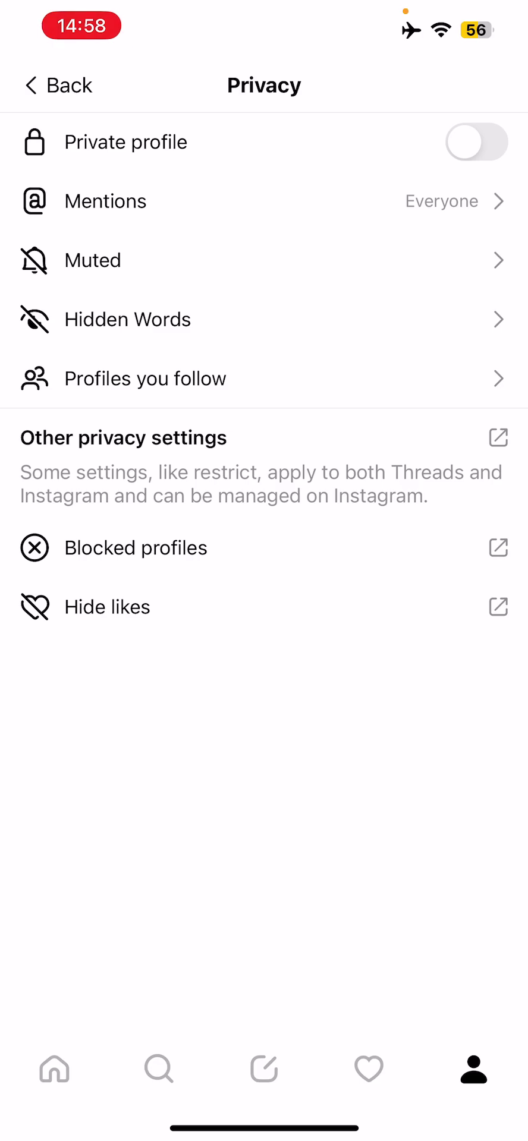
Step: Leave Privacy and look through the Account settings from the settings menu
{"action": "left_click", "coordinate": [59, 85]}
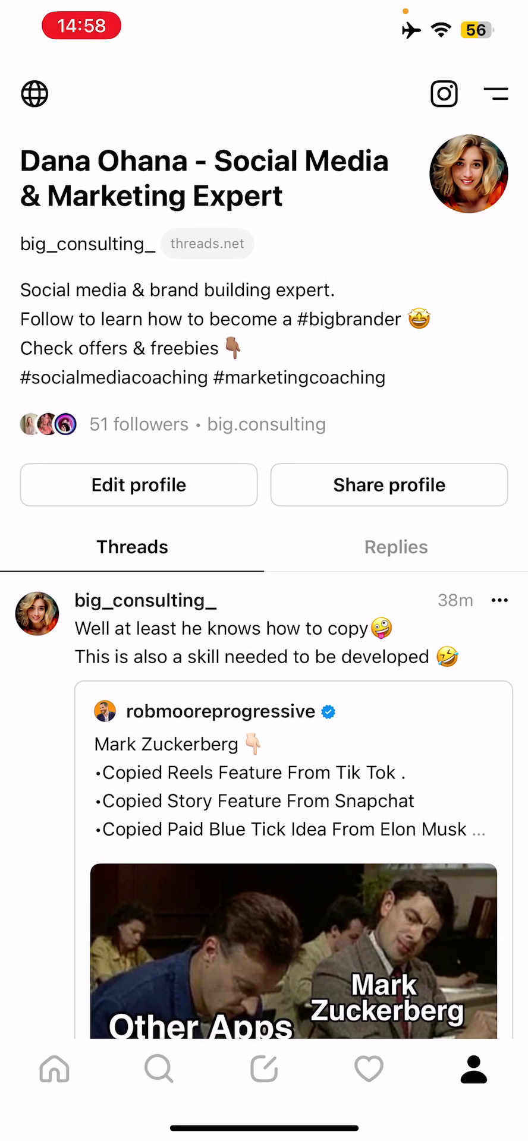
{"action": "left_click", "coordinate": [495, 93]}
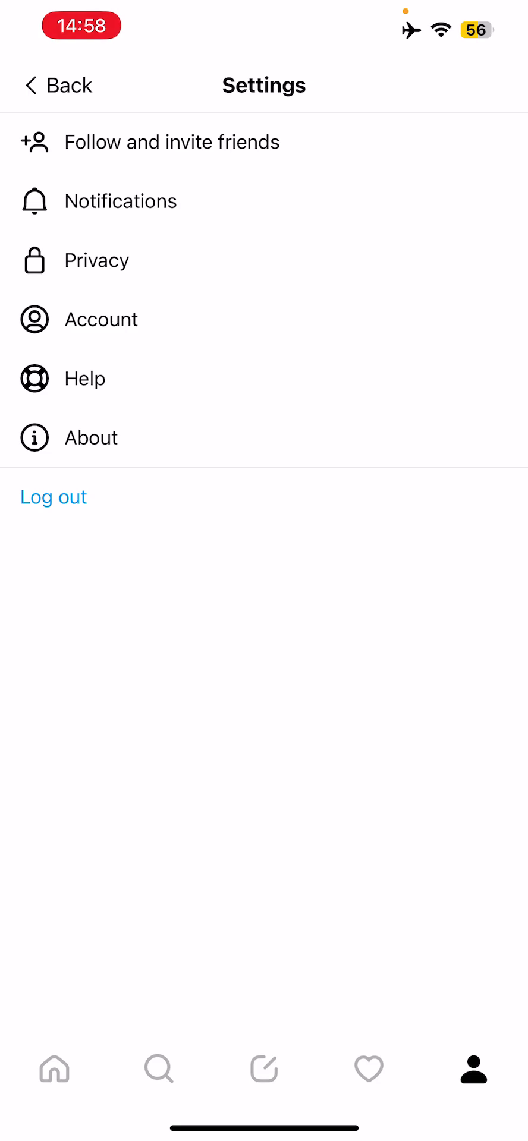
{"action": "left_click", "coordinate": [101, 319]}
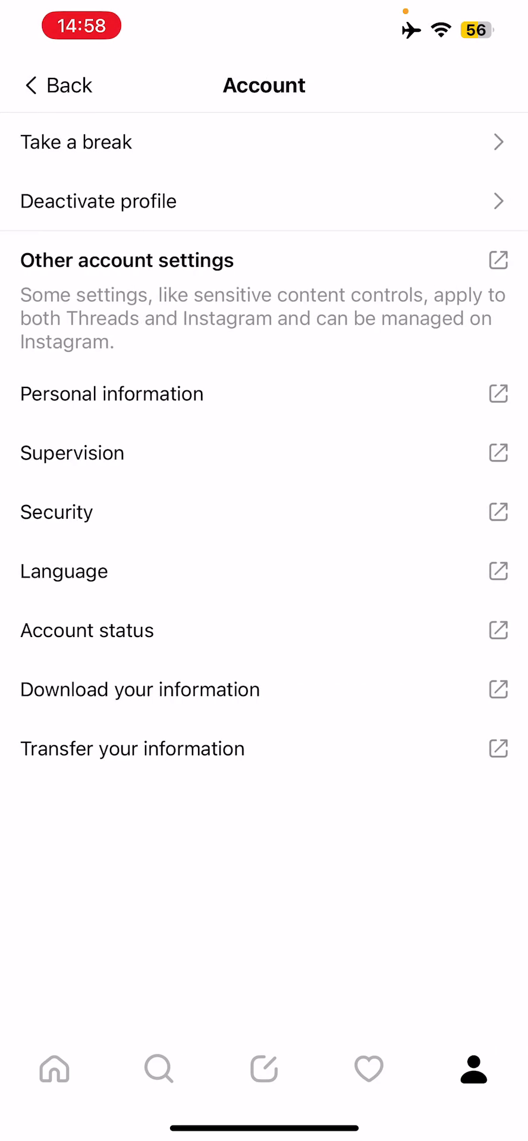
{"action": "left_click", "coordinate": [57, 85]}
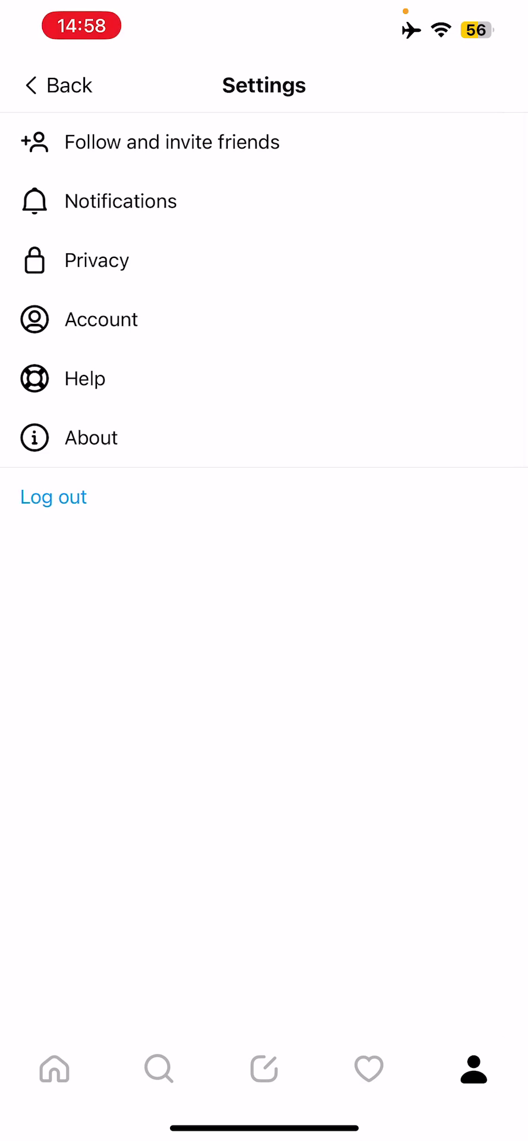
Step: Return to the profile, visit the linked Instagram profile, and swipe back to Threads
{"action": "left_click", "coordinate": [58, 85]}
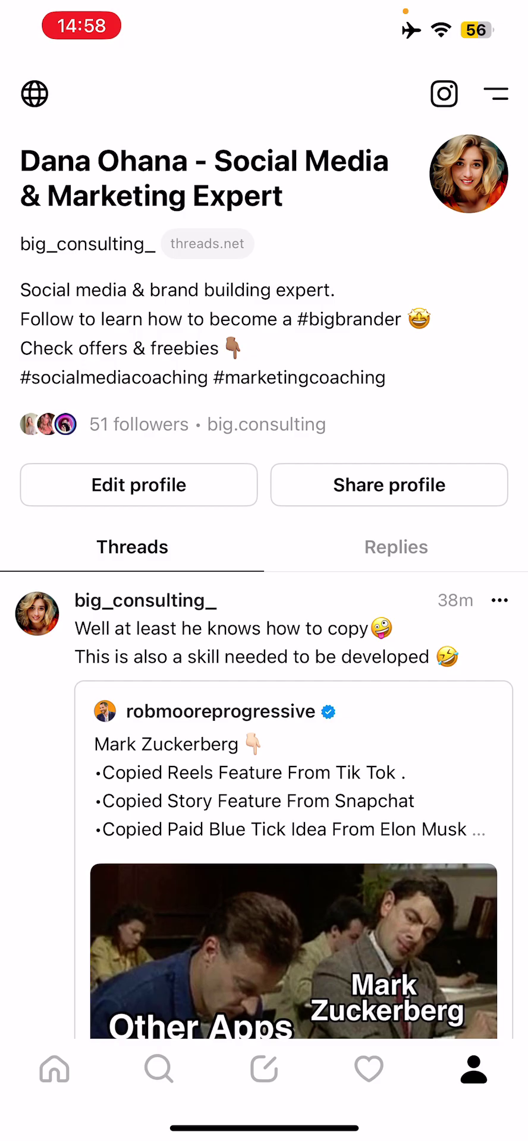
{"action": "left_click", "coordinate": [444, 93]}
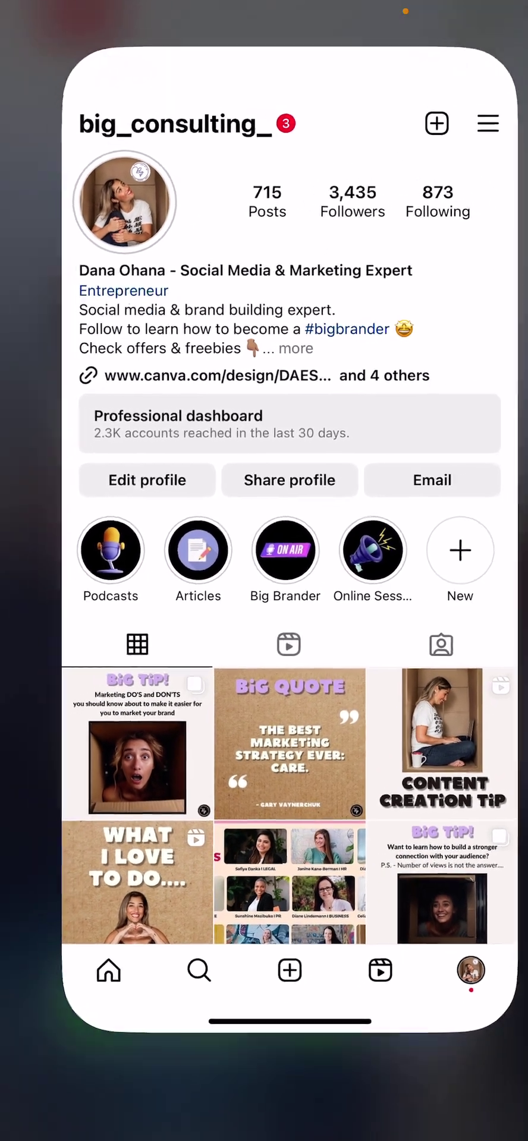
{"action": "left_click_drag", "start_coordinate": [264, 1126], "coordinate": [487, 1118]}
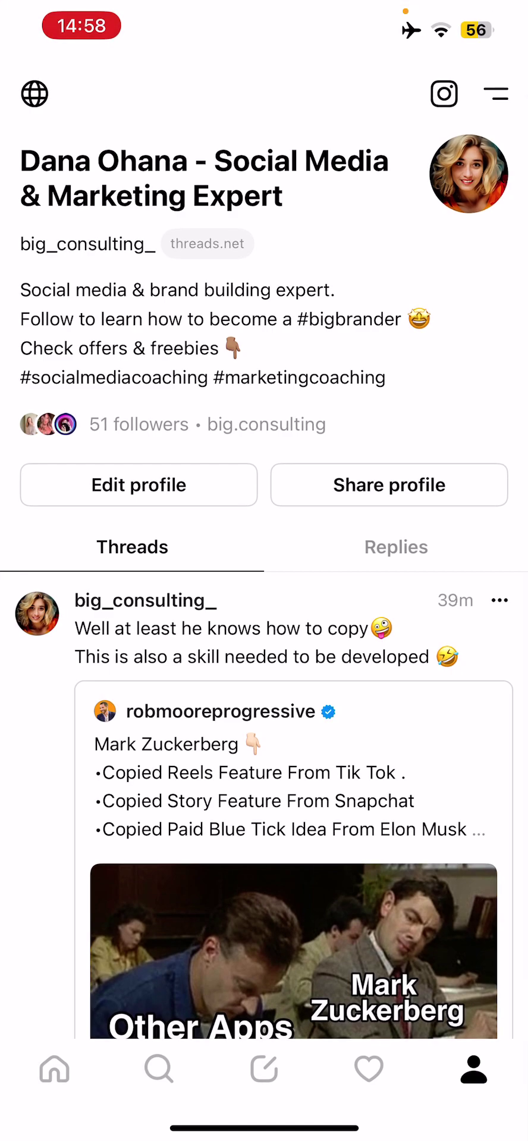
Step: Scroll to the copy meme post, then like and unlike it
{"action": "scroll", "coordinate": [264, 654], "scroll_direction": "down", "scroll_amount": 5}
{"action": "scroll", "coordinate": [264, 654], "scroll_direction": "down", "scroll_amount": 5}
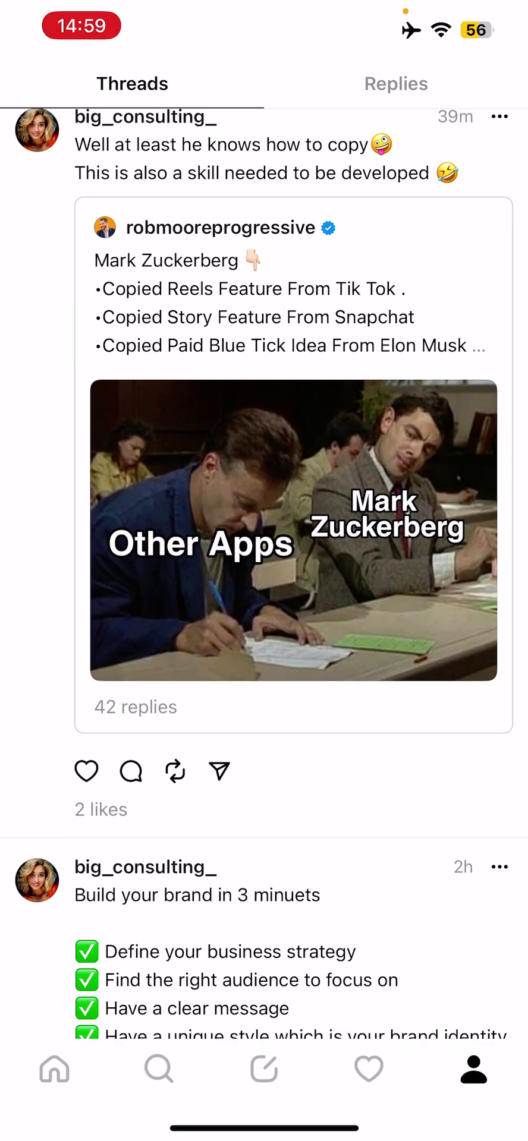
{"action": "scroll", "coordinate": [264, 571], "scroll_direction": "down", "scroll_amount": 3}
{"action": "scroll", "coordinate": [264, 571], "scroll_direction": "up", "scroll_amount": 2}
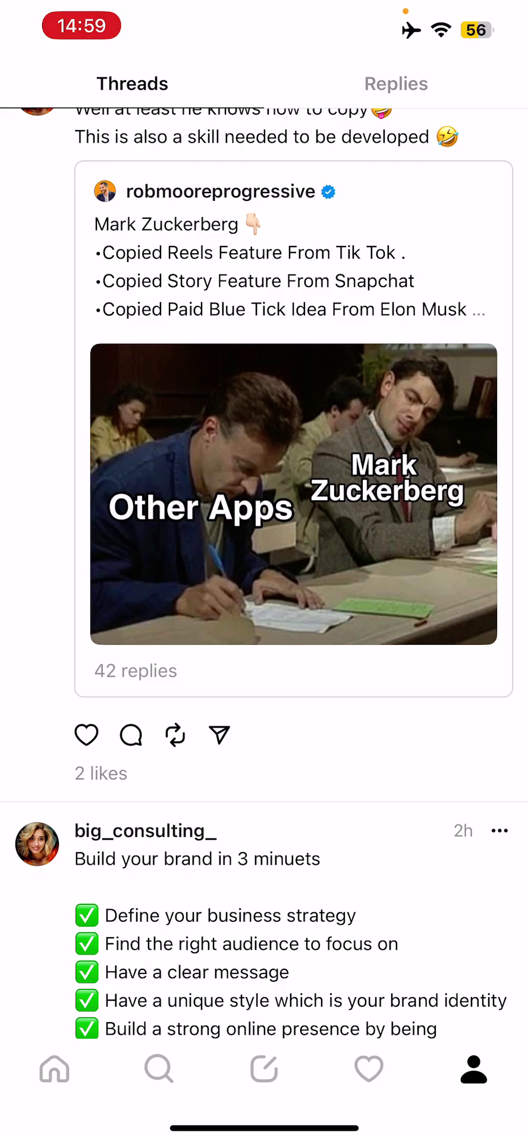
{"action": "left_click", "coordinate": [86, 735]}
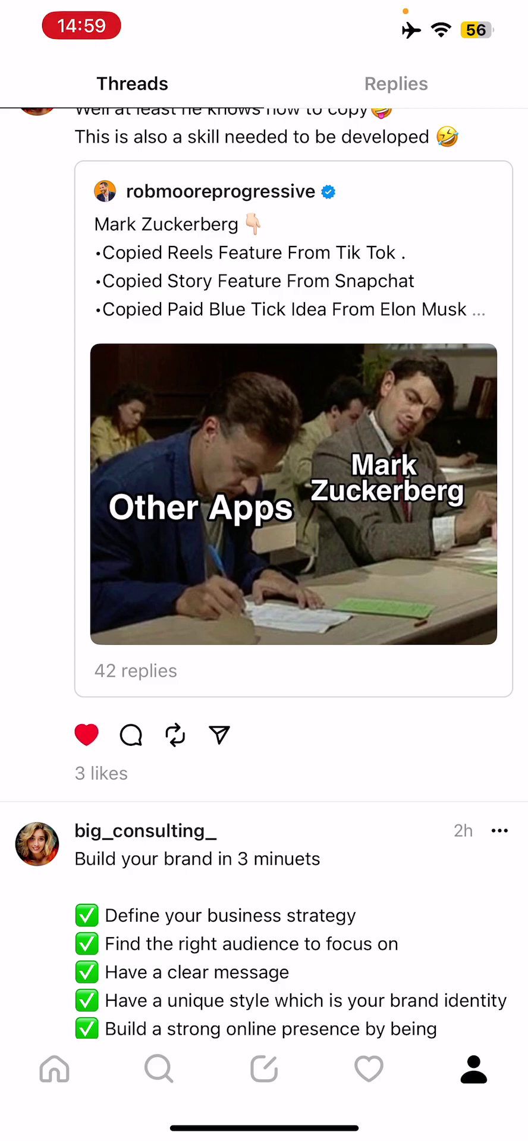
{"action": "left_click", "coordinate": [86, 735]}
Step: Start and cancel a reply to the post, then show its repost choices
{"action": "left_click", "coordinate": [131, 736]}
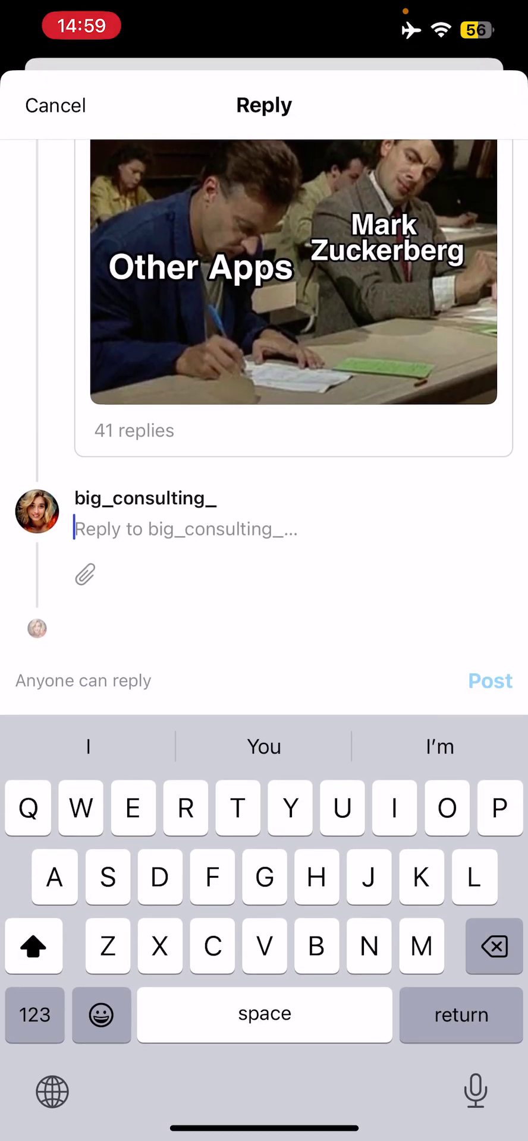
{"action": "left_click", "coordinate": [56, 105]}
{"action": "left_click", "coordinate": [175, 735]}
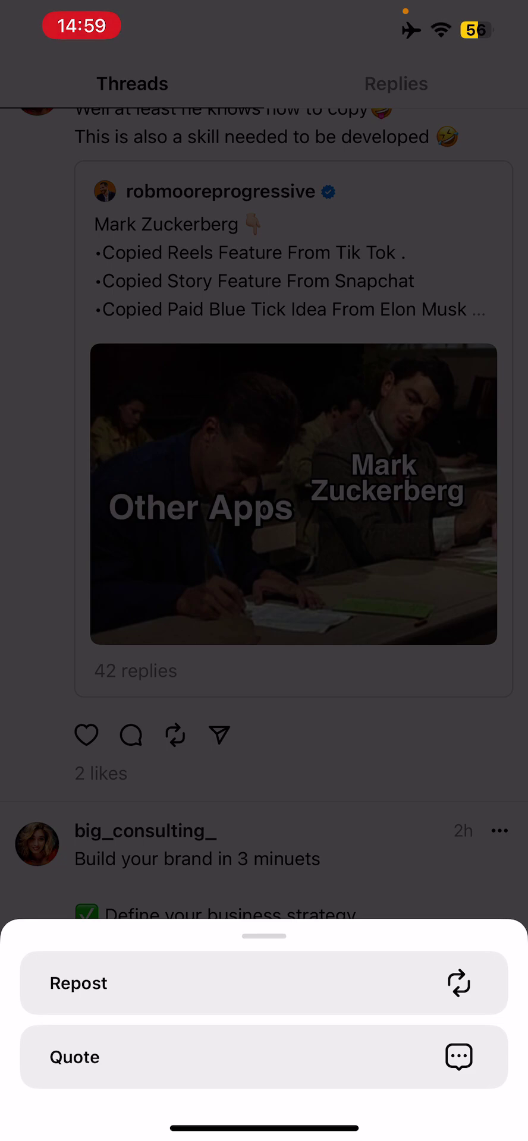
Step: Quote the copy post, discard the draft, then open and dismiss its share sheet
{"action": "left_click", "coordinate": [264, 1057]}
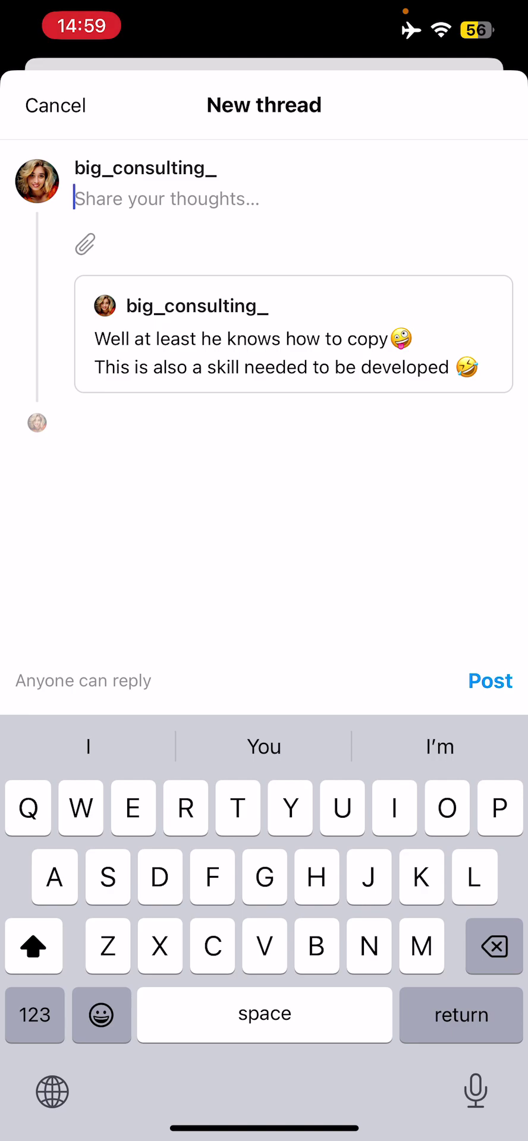
{"action": "left_click", "coordinate": [55, 105]}
{"action": "left_click", "coordinate": [181, 689]}
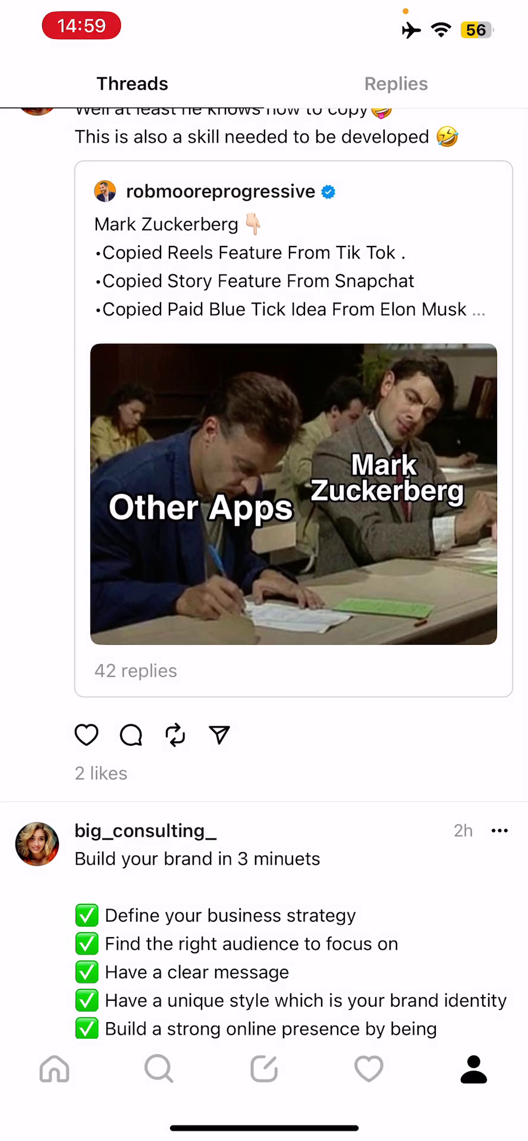
{"action": "left_click", "coordinate": [220, 736]}
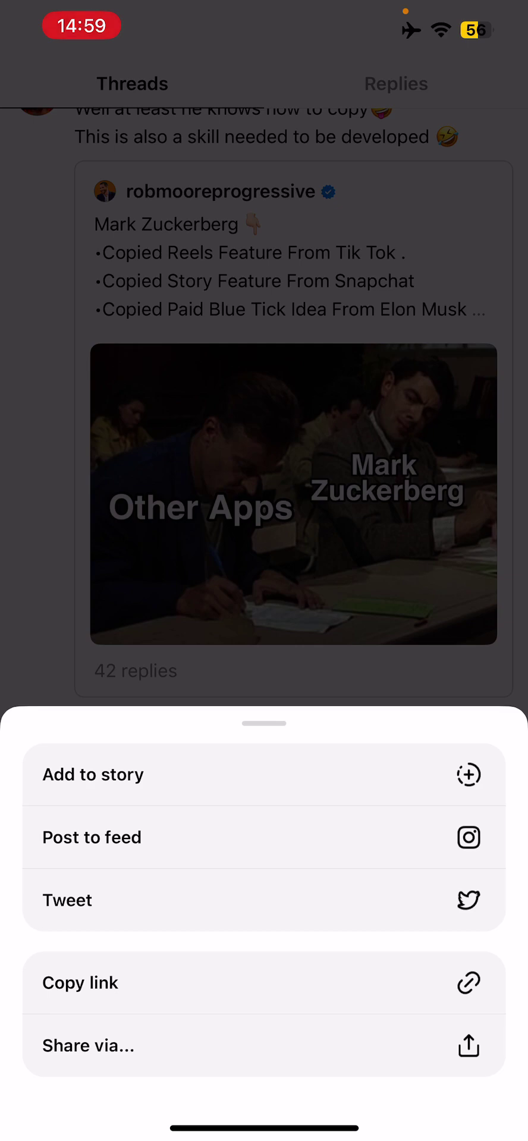
{"action": "left_click", "coordinate": [264, 416]}
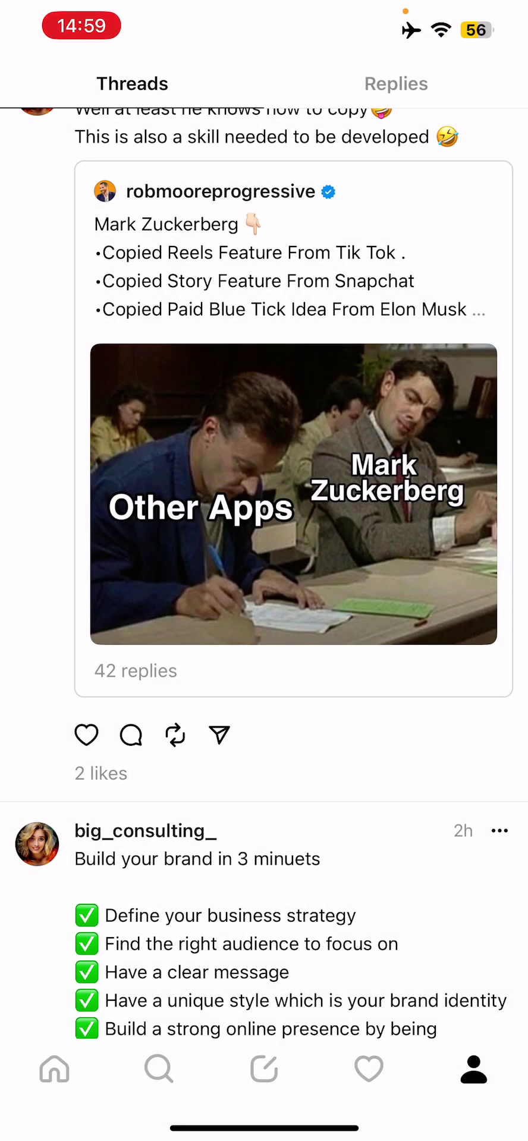
Step: Switch to the home feed and scroll down to the Simpsons meme about Twitter
{"action": "left_click", "coordinate": [55, 1069]}
{"action": "scroll", "coordinate": [264, 535], "scroll_direction": "up", "scroll_amount": 5}
{"action": "scroll", "coordinate": [264, 535], "scroll_direction": "up", "scroll_amount": 10}
{"action": "scroll", "coordinate": [264, 535], "scroll_direction": "up", "scroll_amount": 5}
{"action": "scroll", "coordinate": [264, 535], "scroll_direction": "up", "scroll_amount": 5}
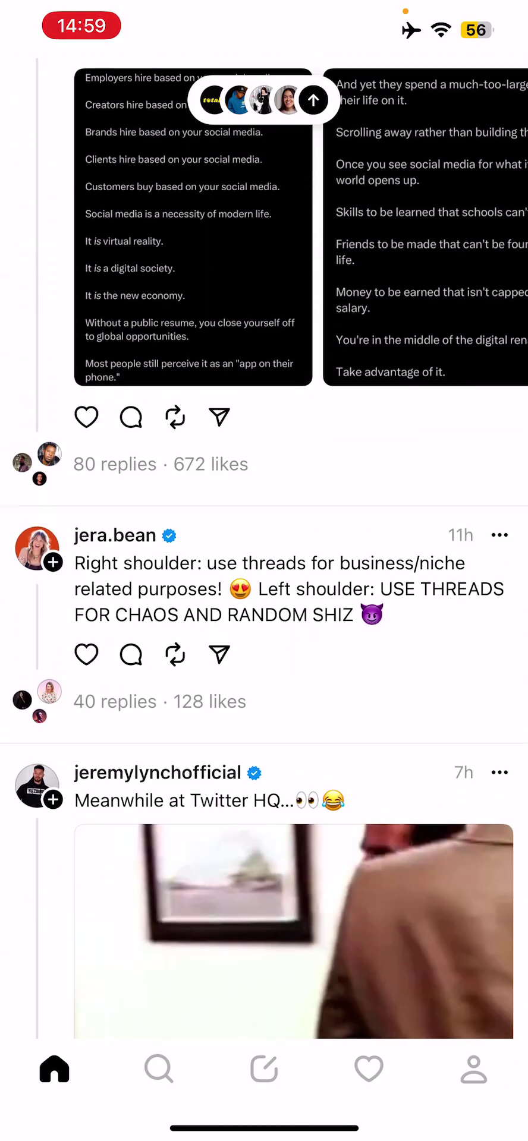
{"action": "scroll", "coordinate": [264, 535], "scroll_direction": "up", "scroll_amount": 5}
{"action": "scroll", "coordinate": [264, 535], "scroll_direction": "up", "scroll_amount": 8}
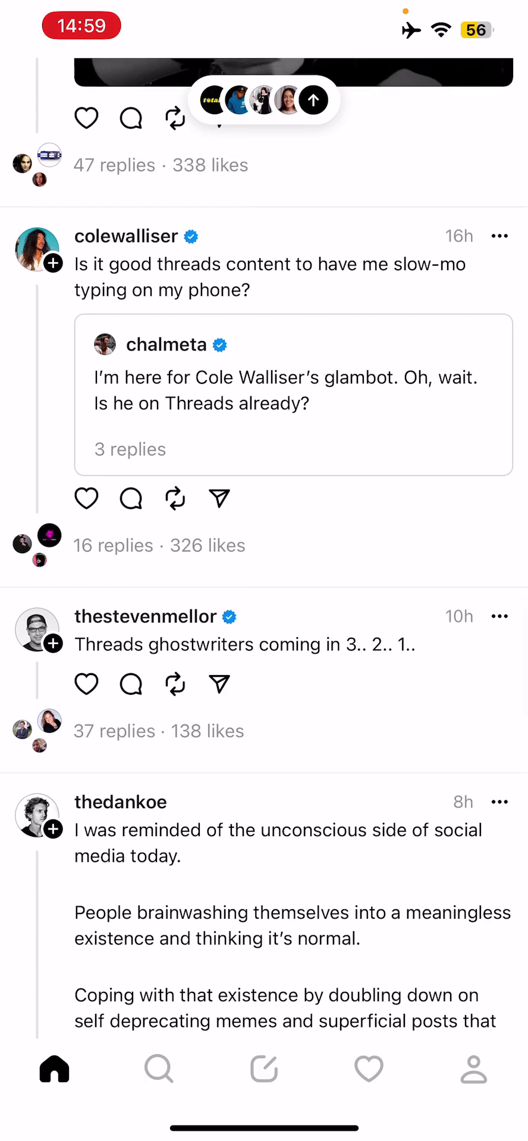
{"action": "scroll", "coordinate": [264, 535], "scroll_direction": "up", "scroll_amount": 10}
{"action": "scroll", "coordinate": [264, 535], "scroll_direction": "up", "scroll_amount": 5}
{"action": "scroll", "coordinate": [264, 535], "scroll_direction": "up", "scroll_amount": 10}
{"action": "scroll", "coordinate": [264, 535], "scroll_direction": "up", "scroll_amount": 5}
{"action": "scroll", "coordinate": [264, 535], "scroll_direction": "up", "scroll_amount": 5}
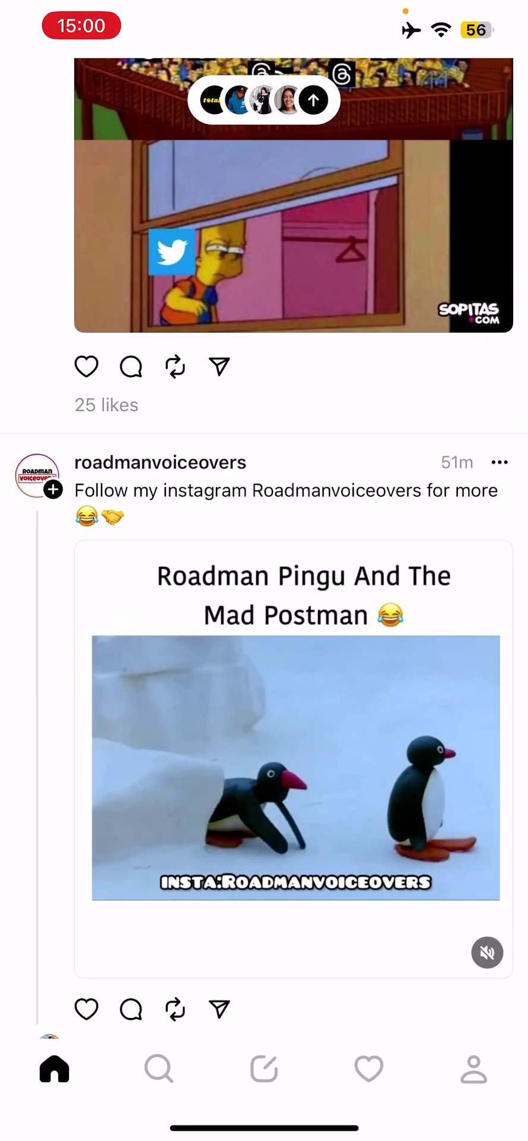
{"action": "scroll", "coordinate": [264, 595], "scroll_direction": "down", "scroll_amount": 3}
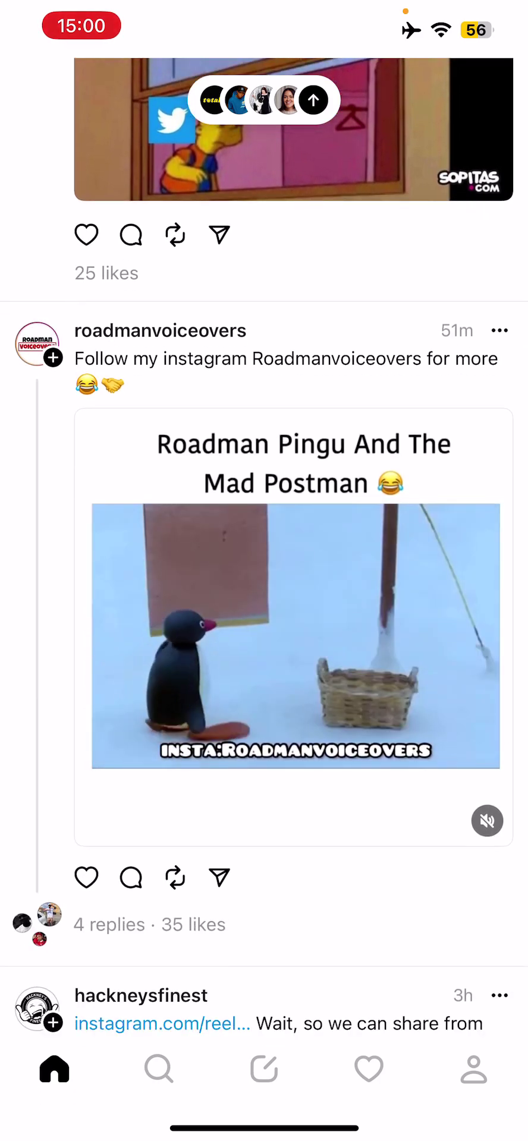
{"action": "scroll", "coordinate": [264, 535], "scroll_direction": "up", "scroll_amount": 5}
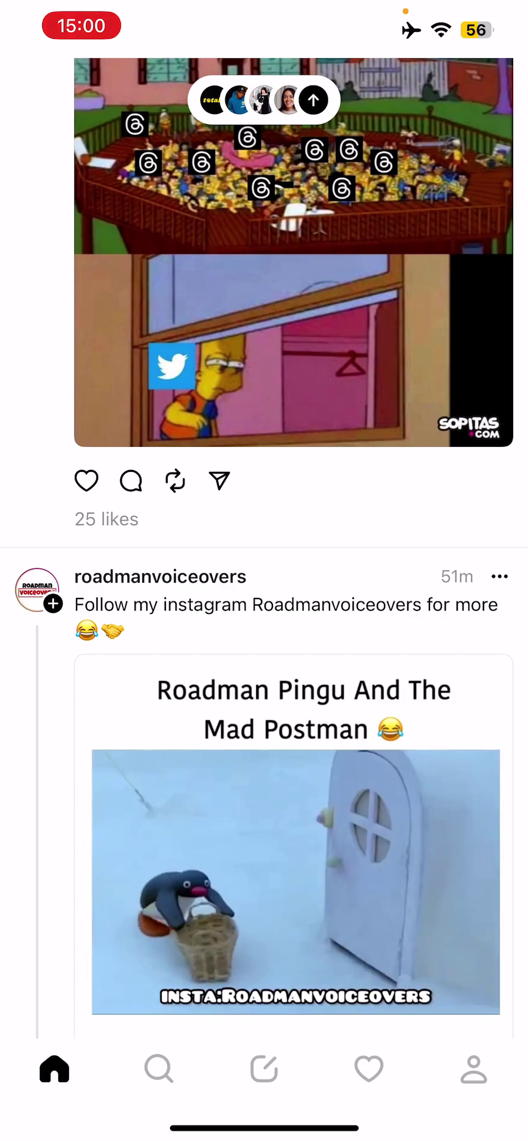
Step: Open Search, then open and dismiss an empty new thread and its photo picker
{"action": "left_click", "coordinate": [158, 1069]}
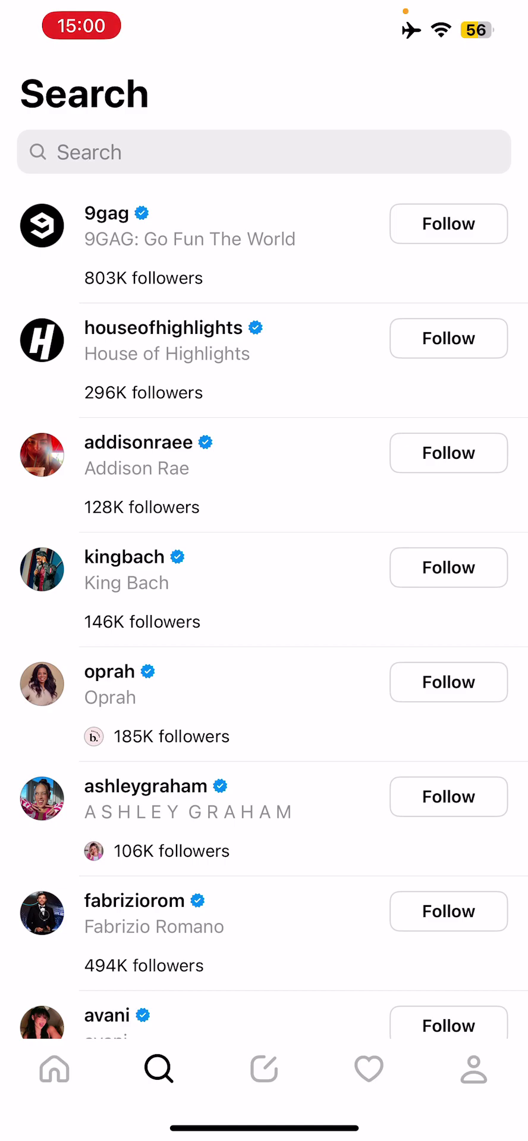
{"action": "left_click", "coordinate": [264, 1069]}
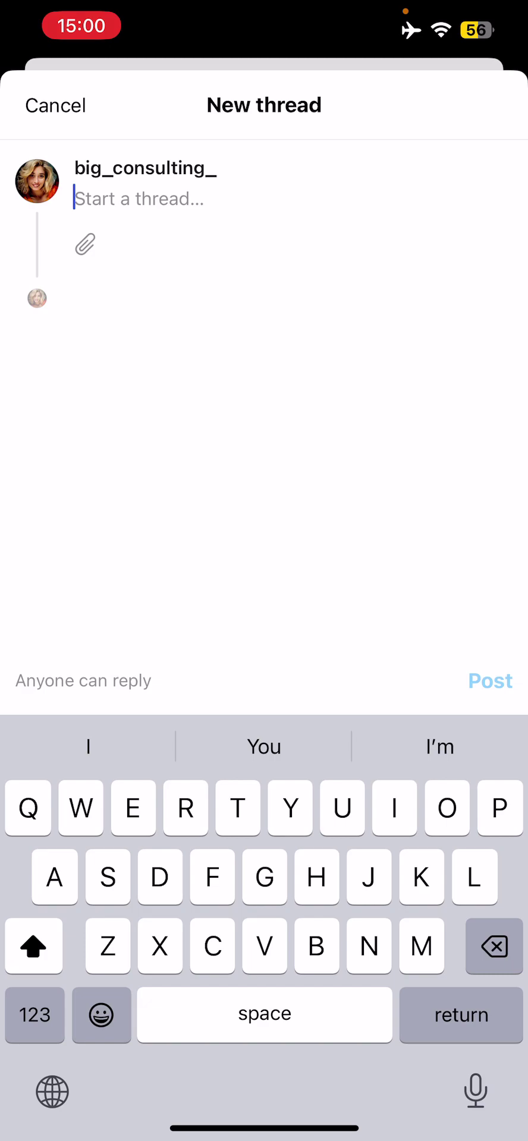
{"action": "left_click", "coordinate": [85, 243]}
{"action": "left_click", "coordinate": [56, 104]}
{"action": "left_click_drag", "start_coordinate": [264, 105], "coordinate": [264, 713]}
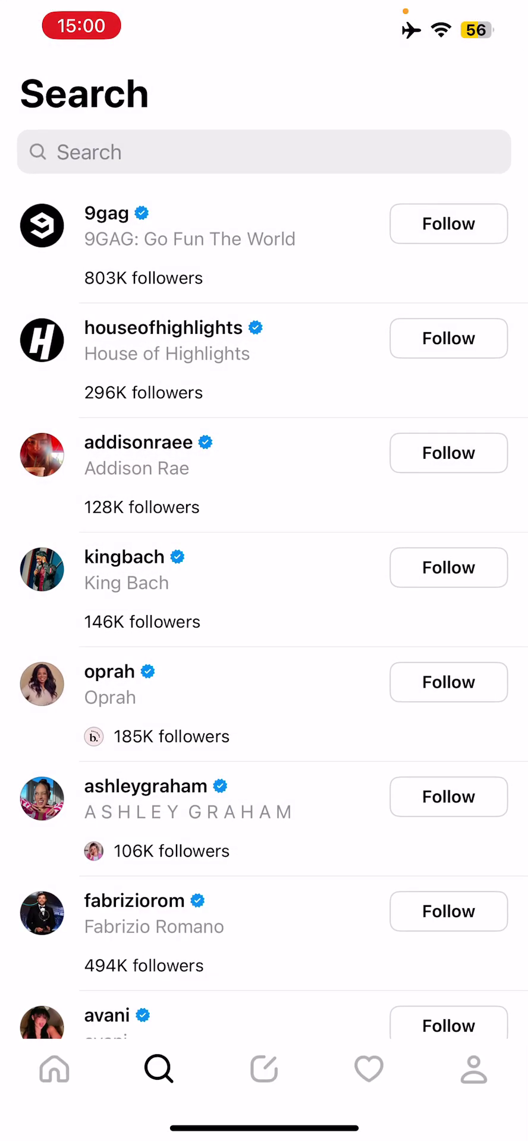
Step: Switch to the Activity tab showing recent likes and new followers under All
{"action": "left_click", "coordinate": [369, 1069]}
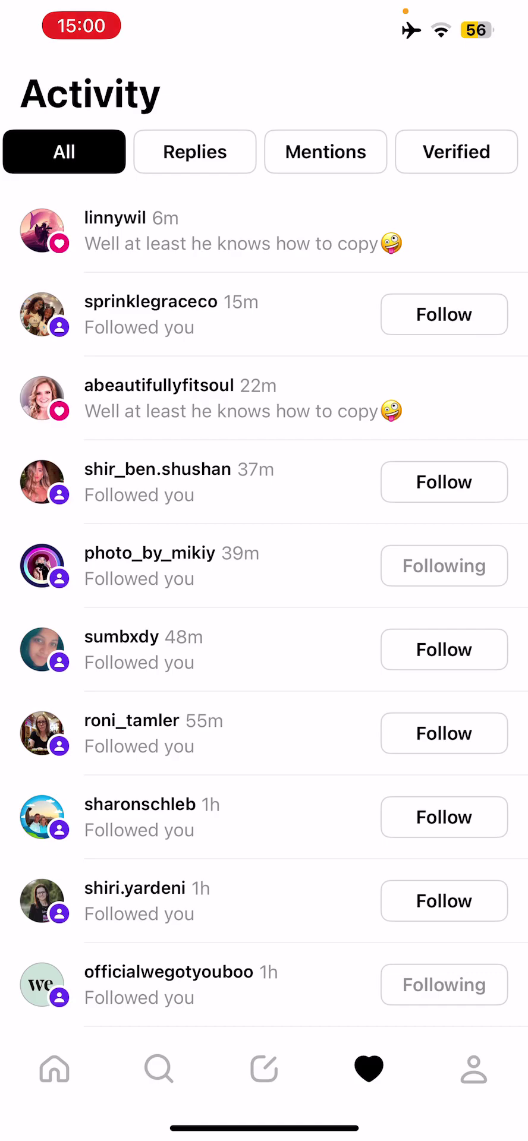
Step: Stop briefly on your profile, then return Home and jump to newer posts
{"action": "left_click", "coordinate": [474, 1068]}
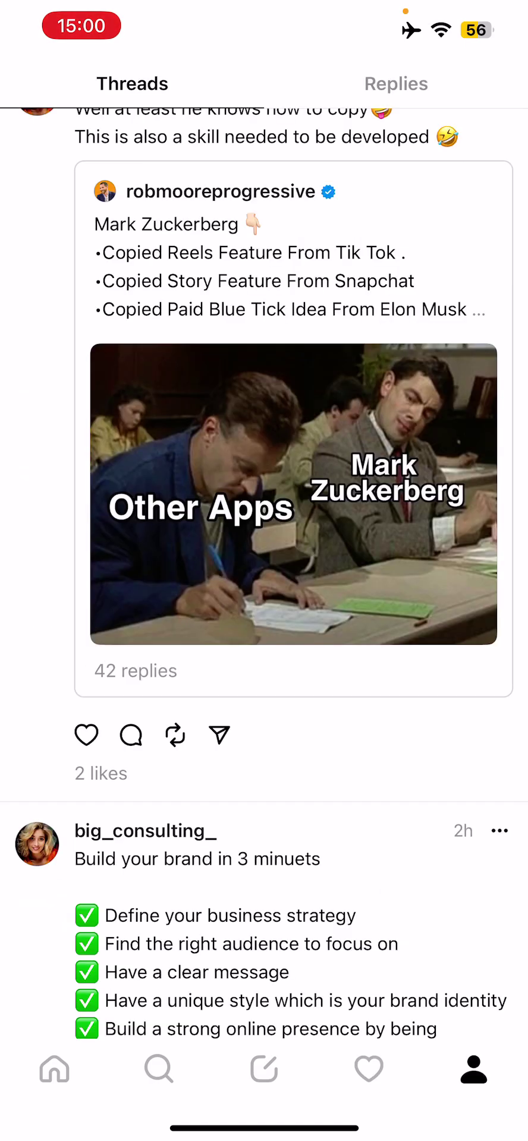
{"action": "left_click", "coordinate": [474, 1069]}
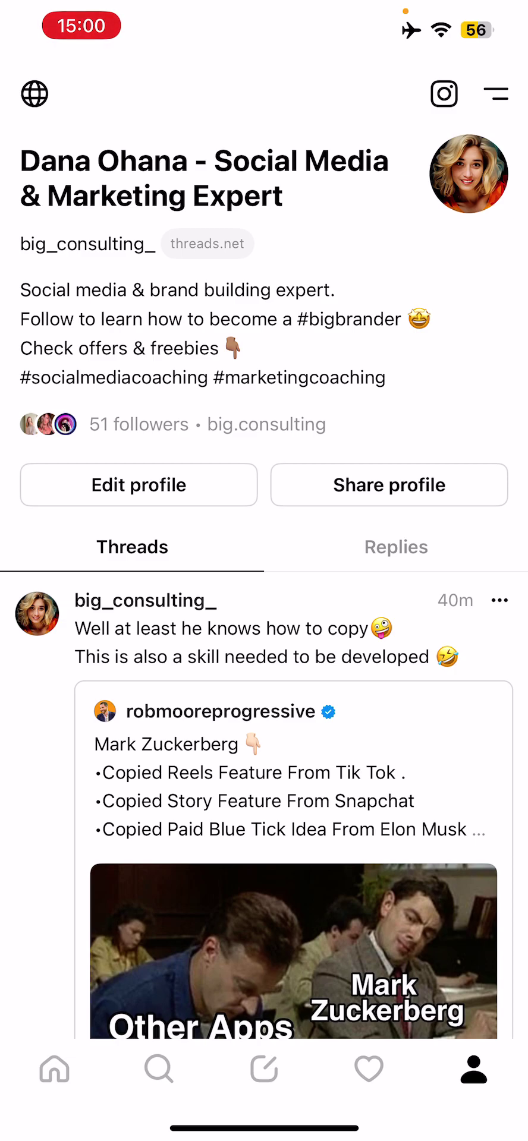
{"action": "left_click", "coordinate": [54, 1069]}
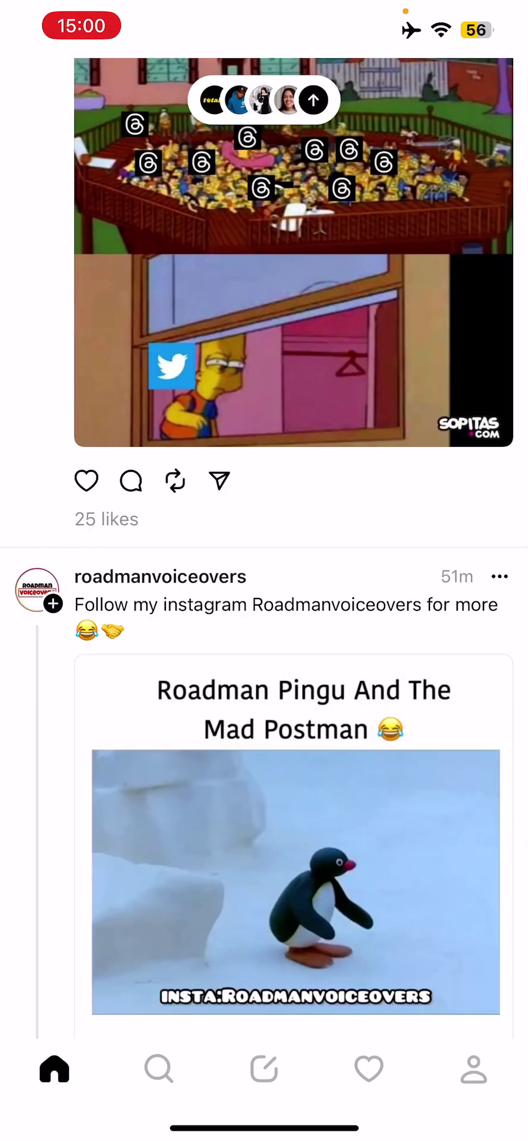
{"action": "left_click", "coordinate": [54, 1069]}
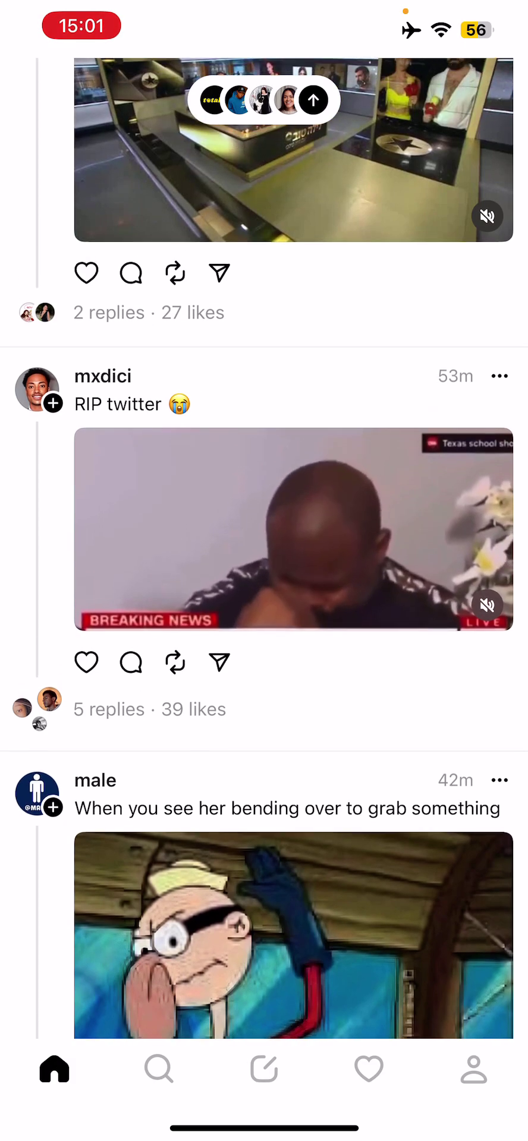